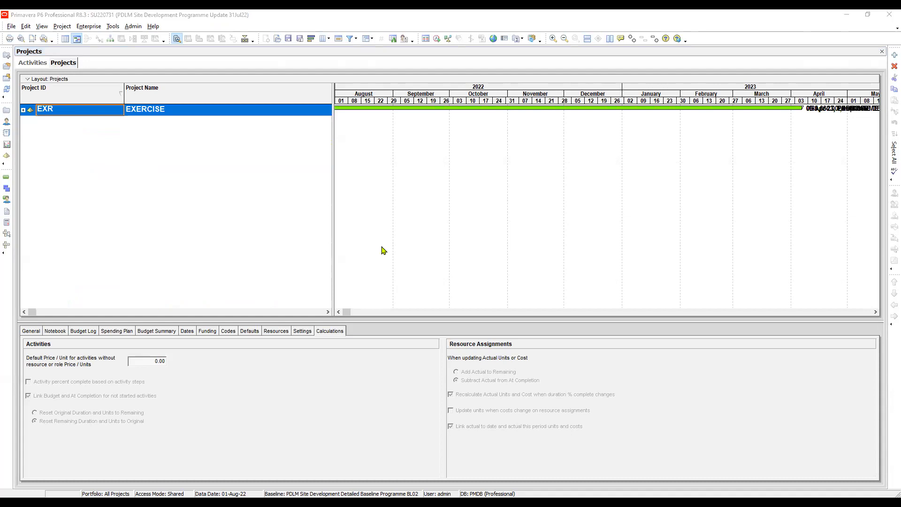
Expand the EXERCISE project structure and open the PU220630 project, PDLM Site Development Programme Update (30Jun22).
click(30, 111)
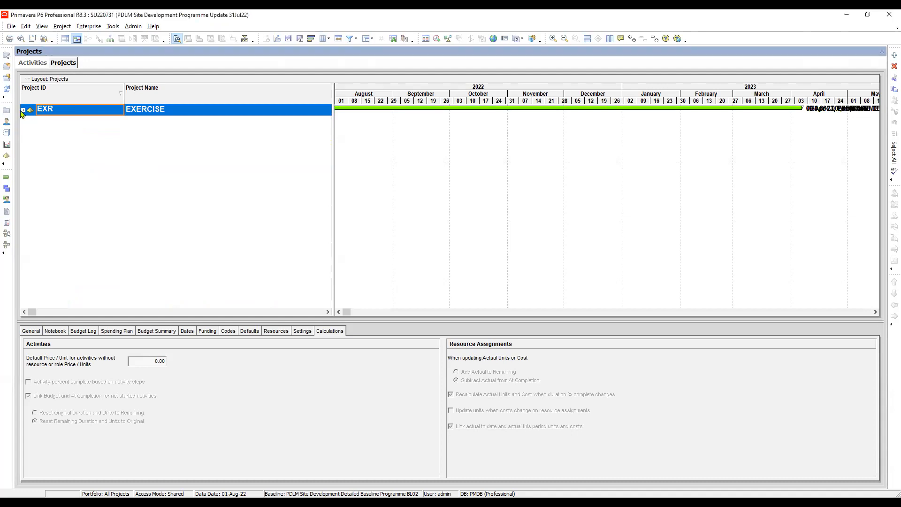
click(23, 111)
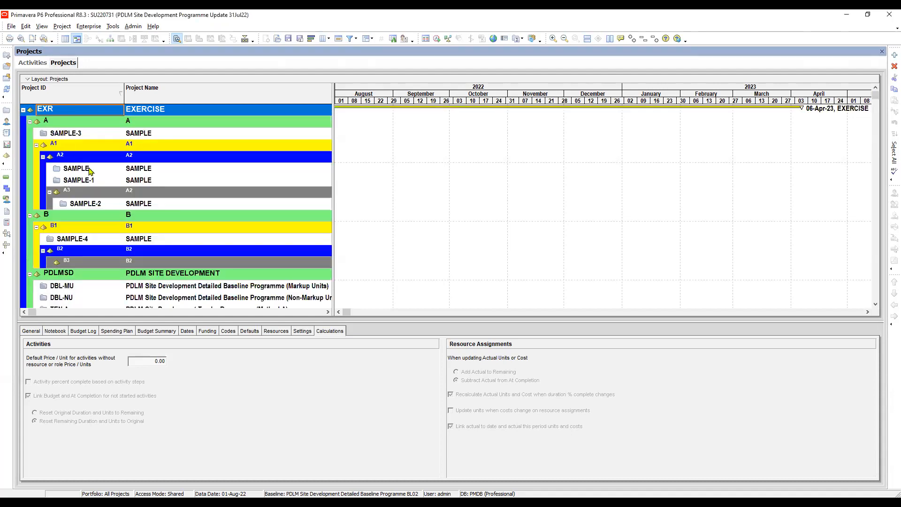
click(71, 219)
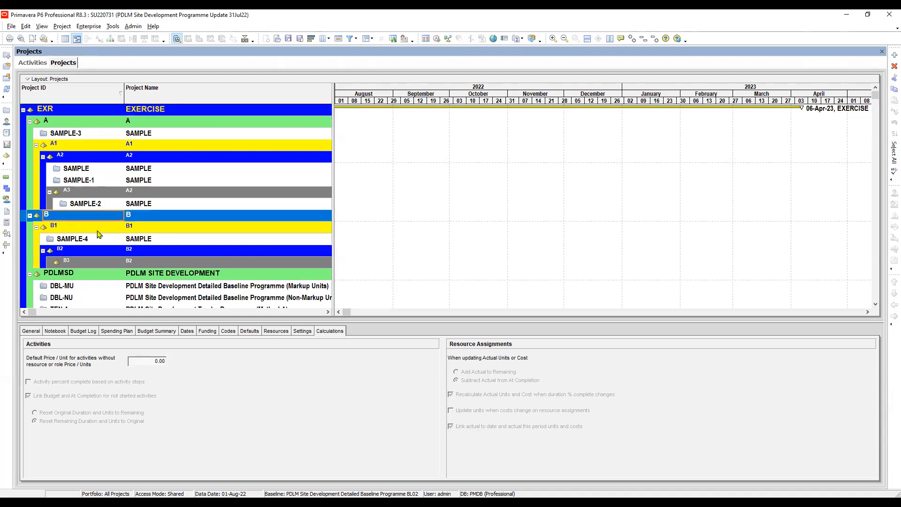
scroll(105, 223, down, 2)
scroll(104, 223, down, 2)
scroll(105, 221, down, 1)
click(77, 182)
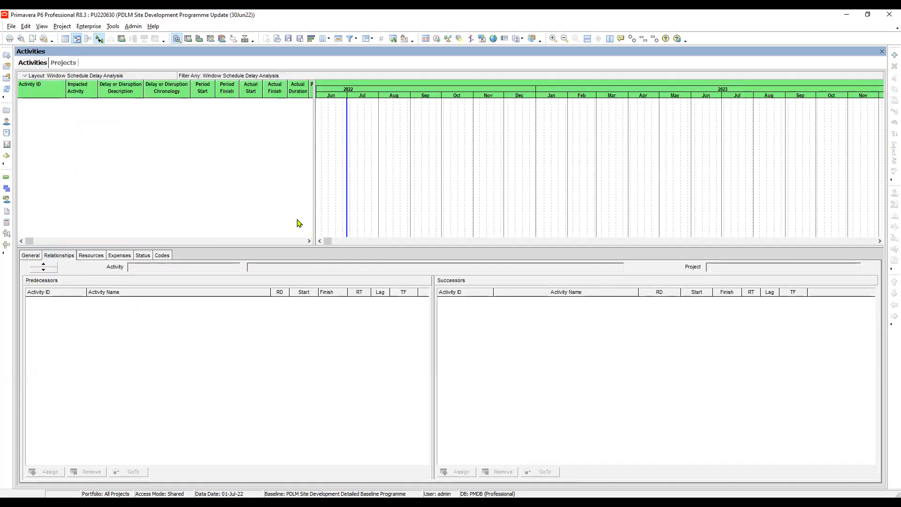
Apply the "UNITS UPDATE FOR CHANGE IN BUDGETED COST" layout to the activities and select activity A1000-M-1.
click(277, 40)
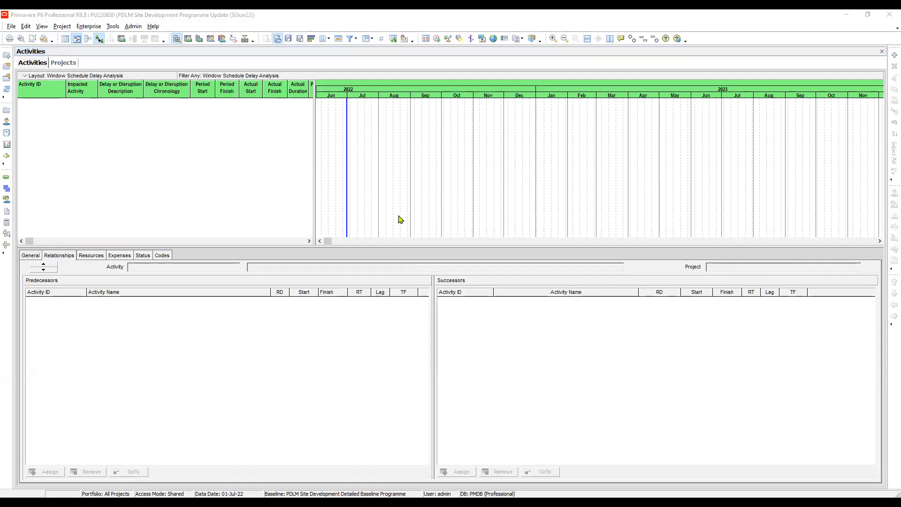
drag(489, 215, 488, 331)
click(413, 311)
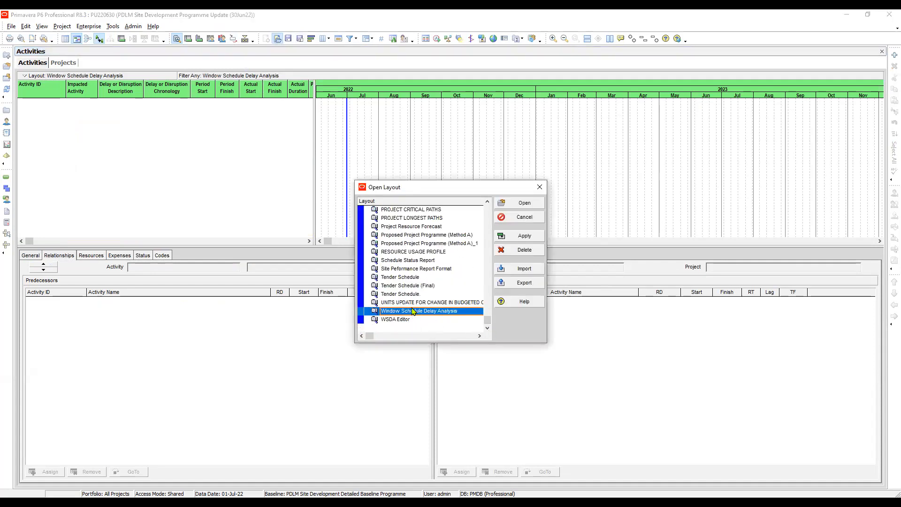
click(411, 268)
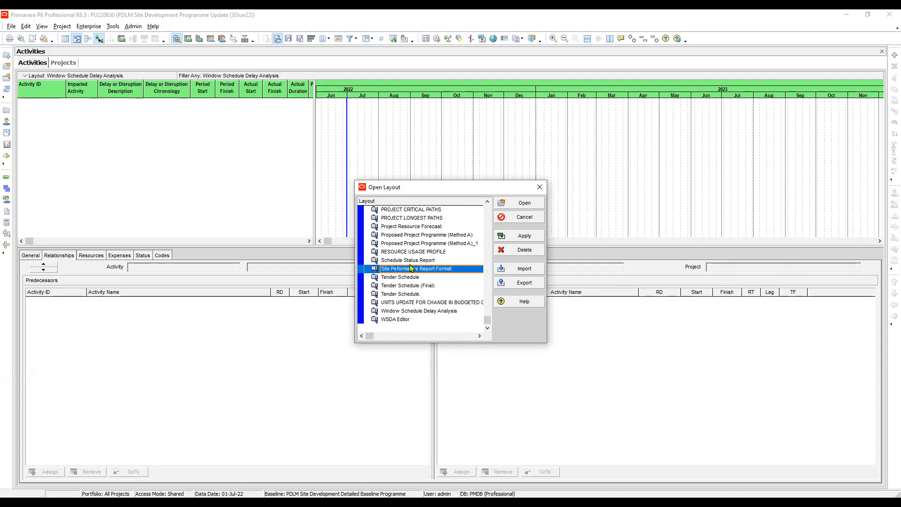
click(414, 303)
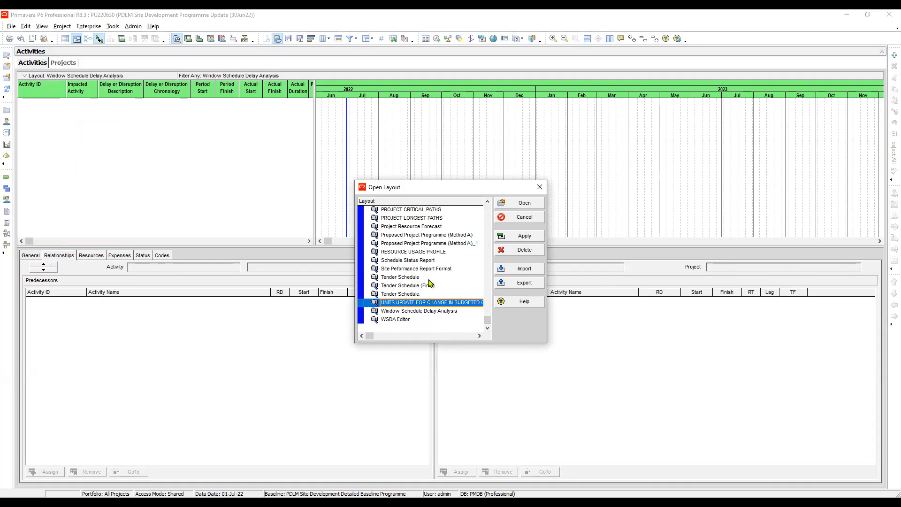
click(524, 237)
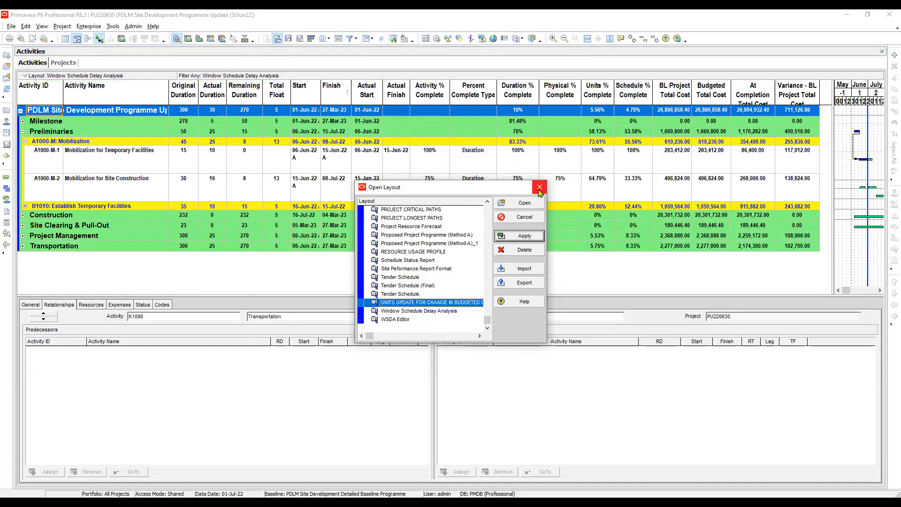
click(539, 188)
click(365, 160)
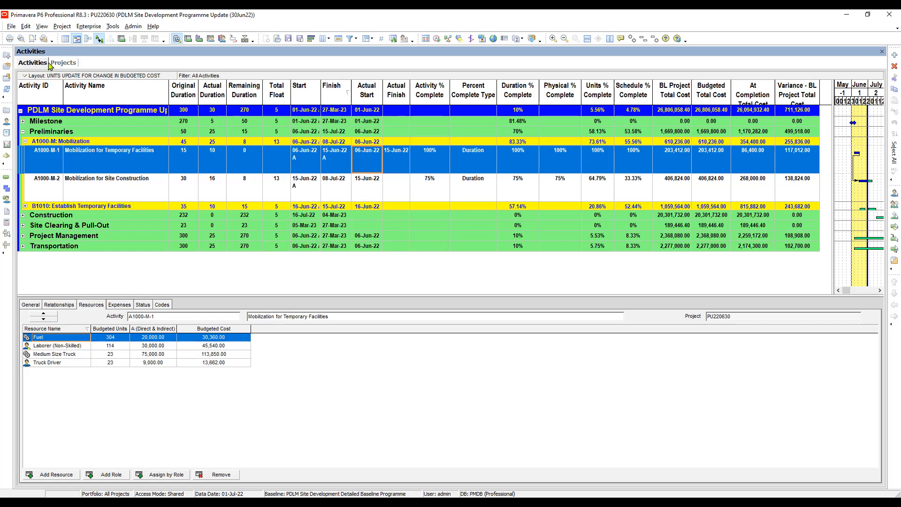
Open the project's WBS and examine its elements, from Milestone and Preliminaries down to Project Management and Transportation.
click(6, 190)
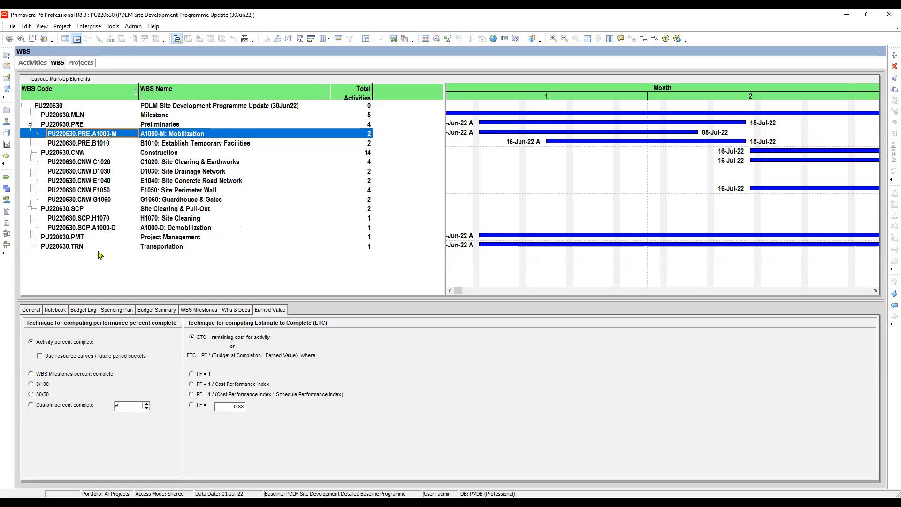
click(86, 201)
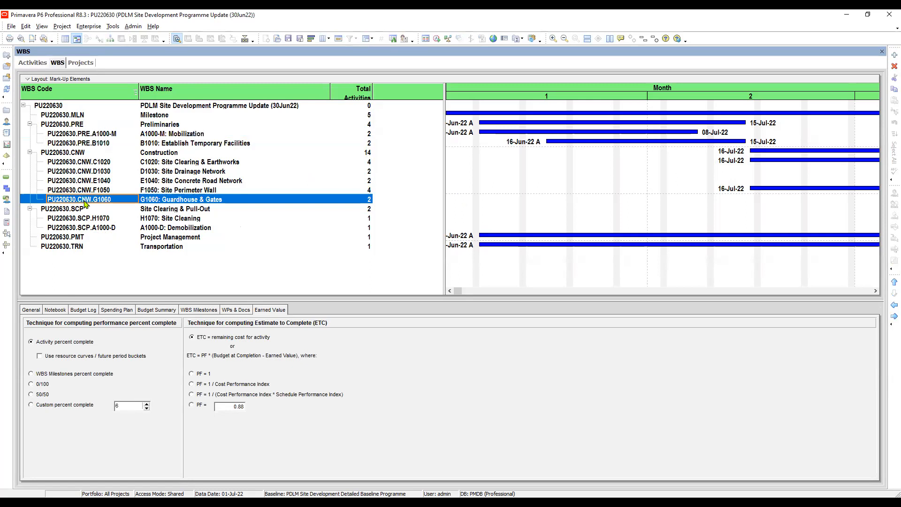
click(66, 247)
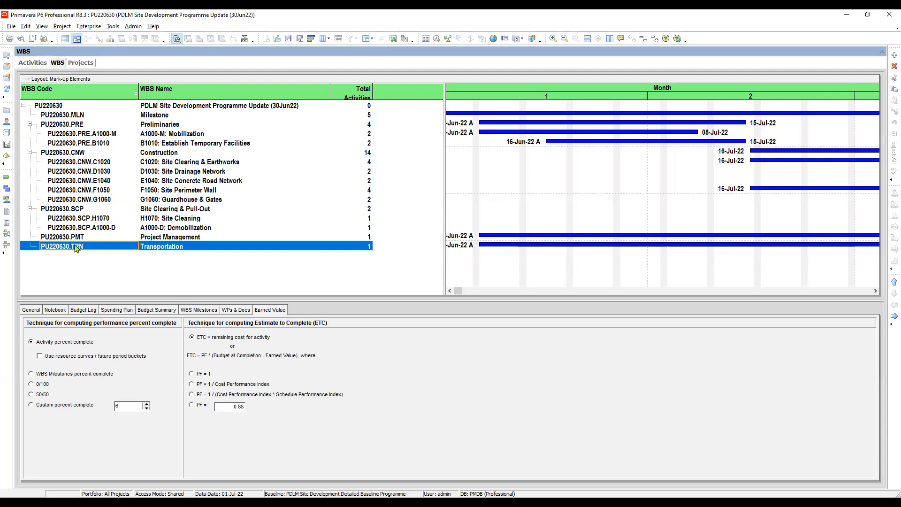
click(162, 238)
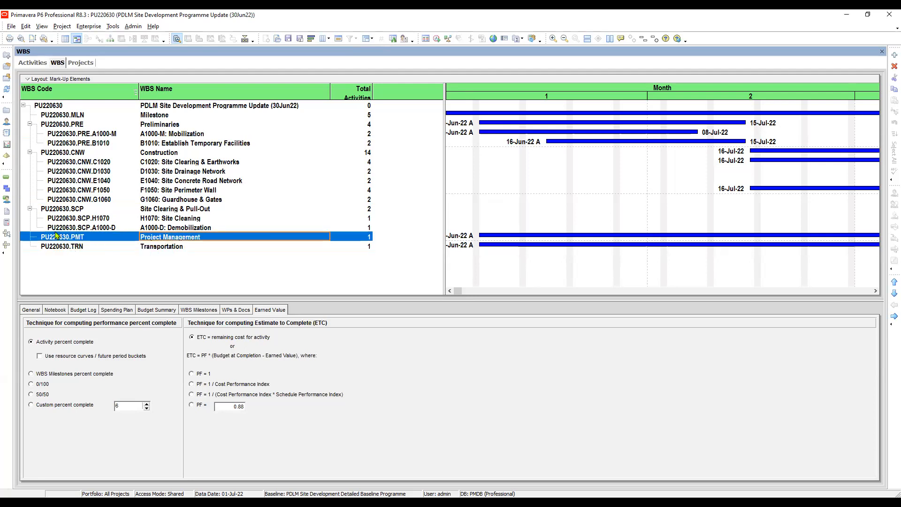
click(164, 211)
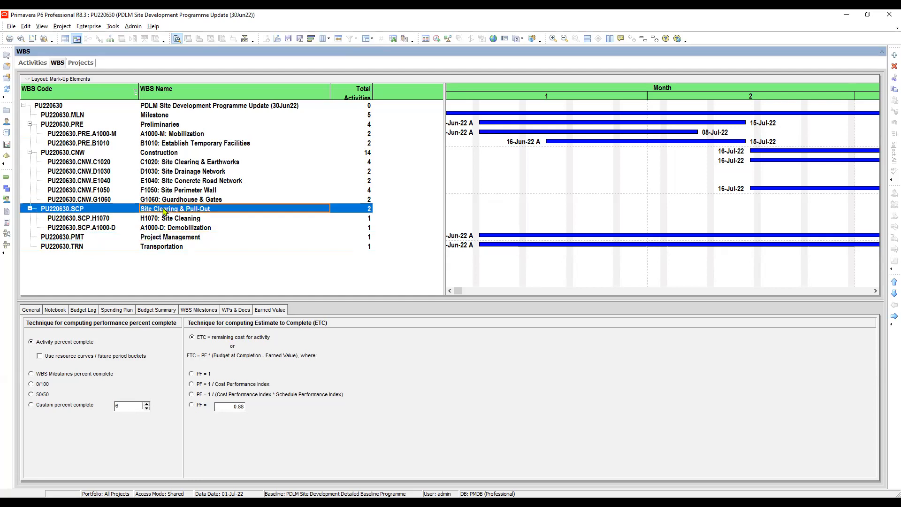
click(160, 117)
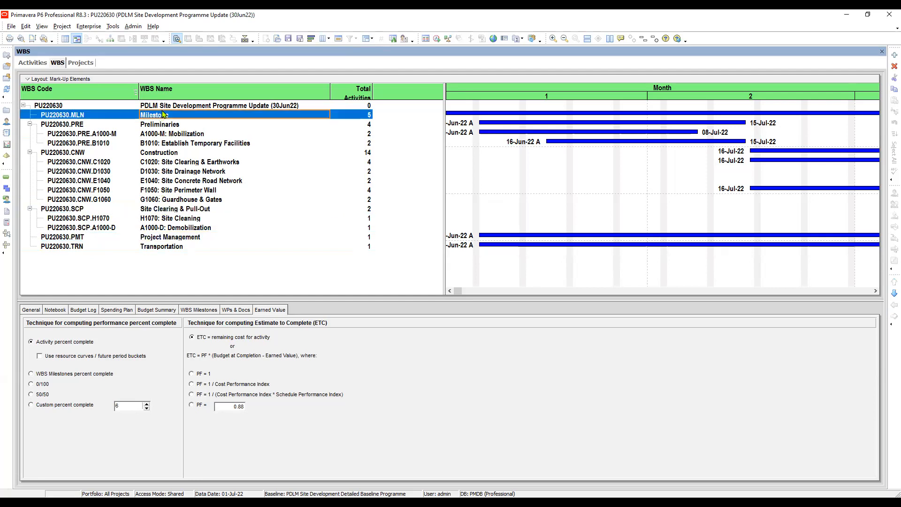
click(176, 136)
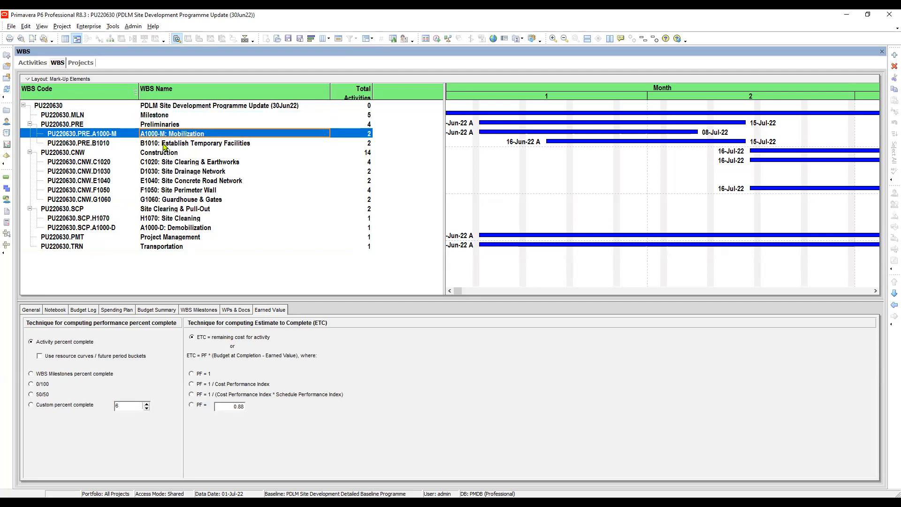
click(80, 108)
click(82, 117)
click(81, 126)
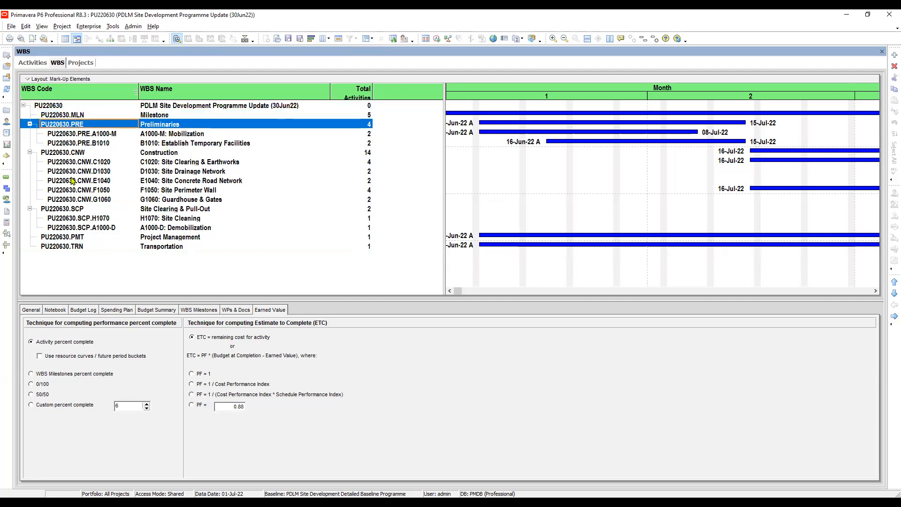
Add a new WBS element below Transportation and outdent it to the same level as Transportation.
click(74, 248)
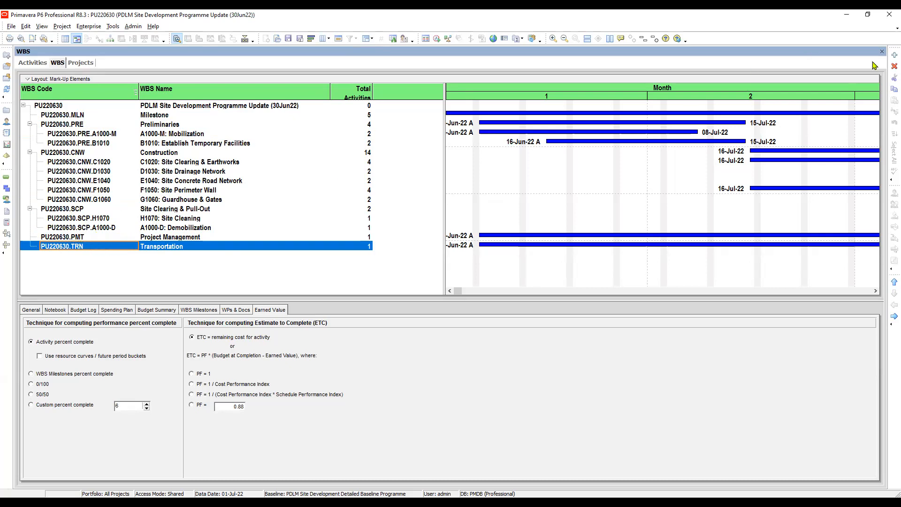
right_click(176, 239)
click(207, 304)
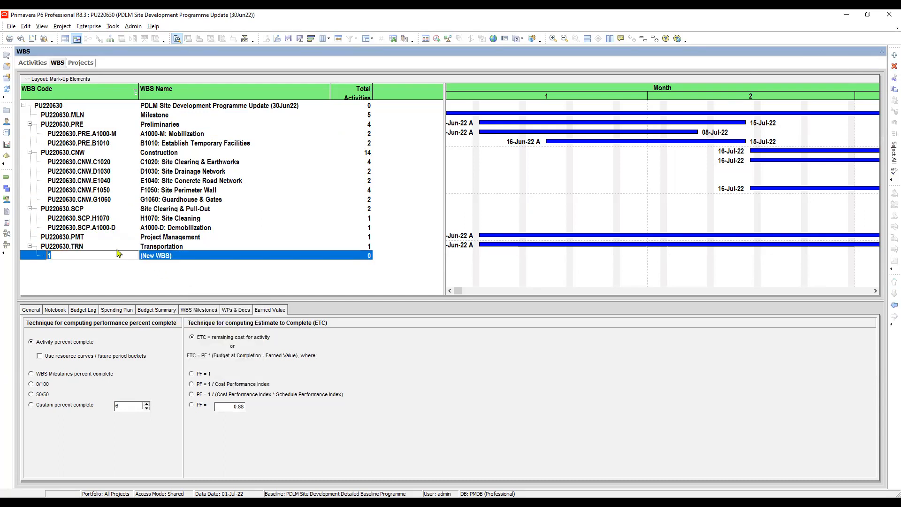
click(98, 257)
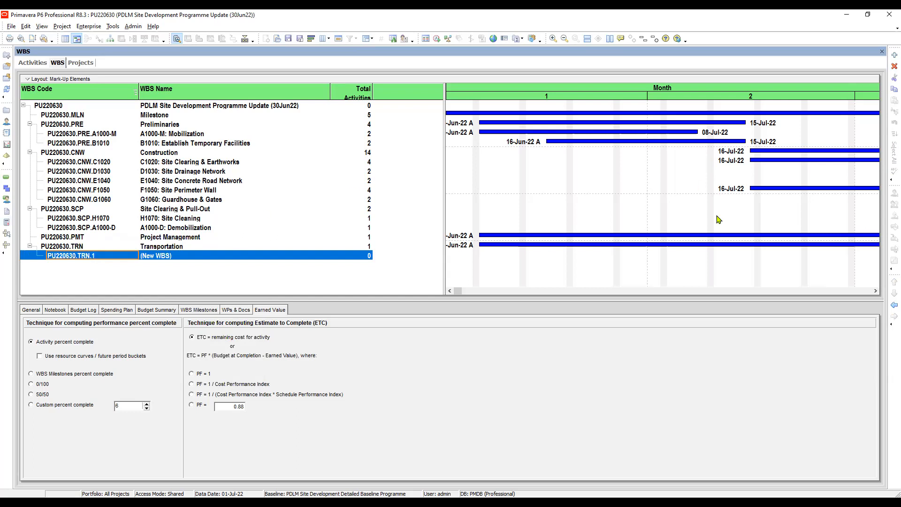
click(889, 306)
Give the new WBS element the code WSDA and the name "Window Schedule Delay Analysis".
click(81, 256)
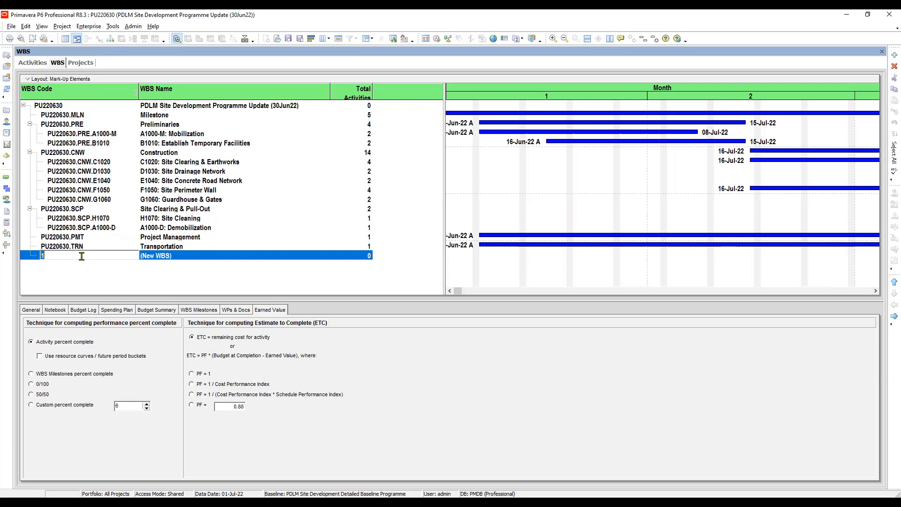
key(BackSpace)
text(WSDA)
click(164, 254)
text(Window SChedule)
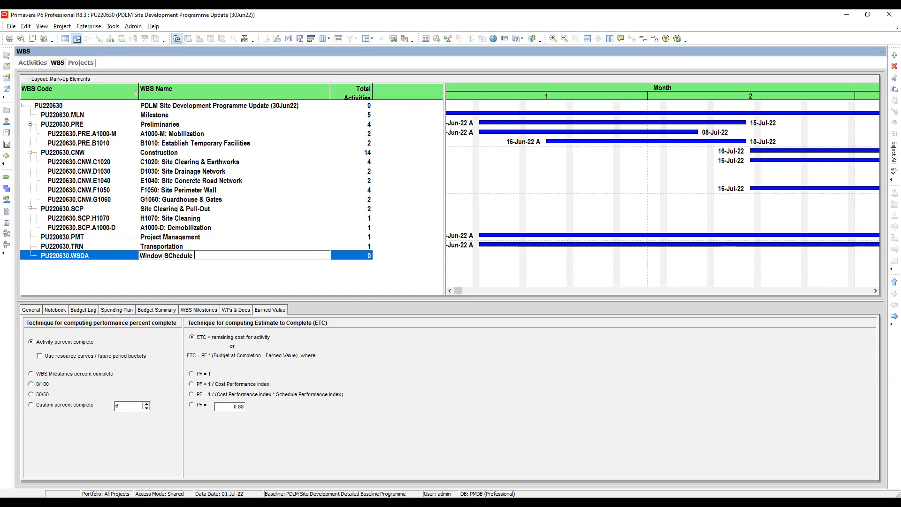
click(172, 256)
key(BackSpace)
text(c)
click(195, 257)
text(Delay Analysis)
click(200, 245)
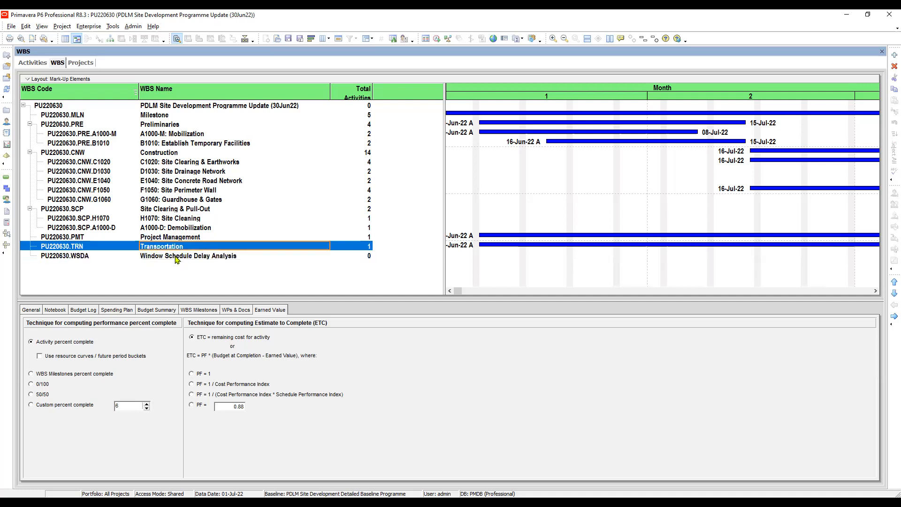
click(177, 258)
click(156, 249)
click(153, 256)
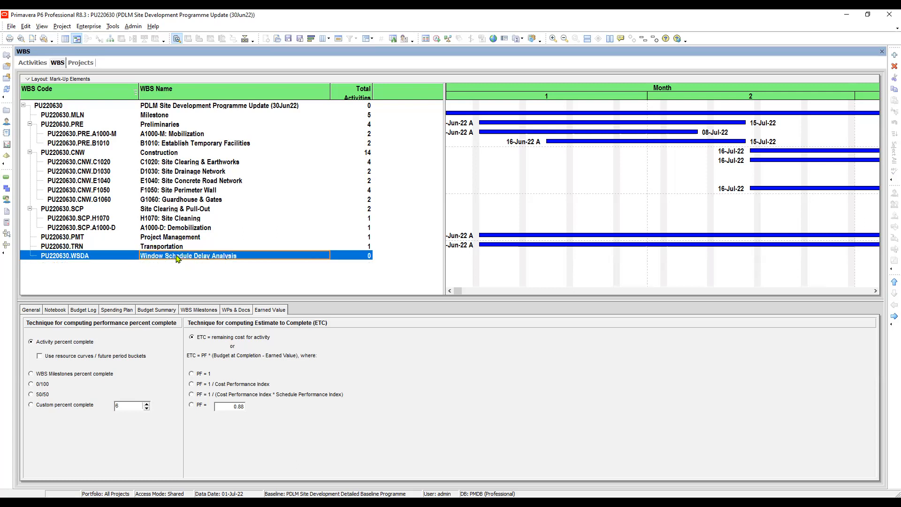
click(176, 247)
click(170, 257)
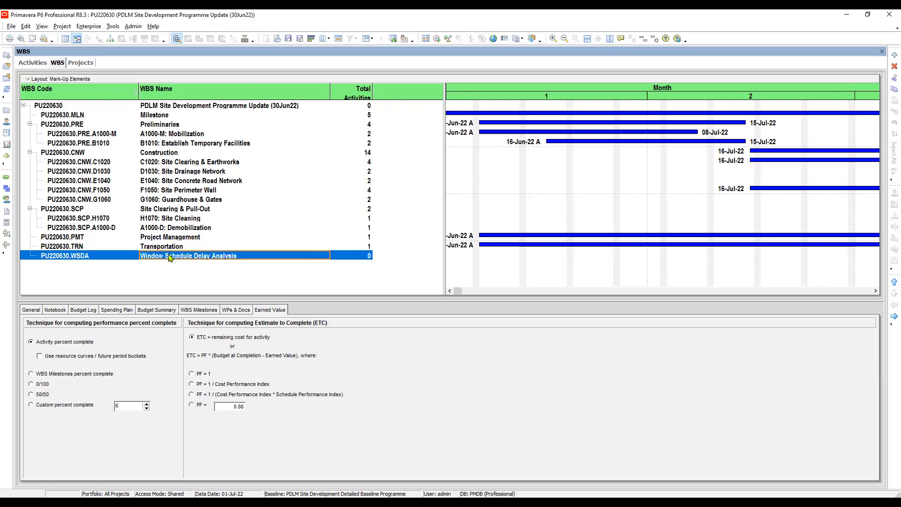